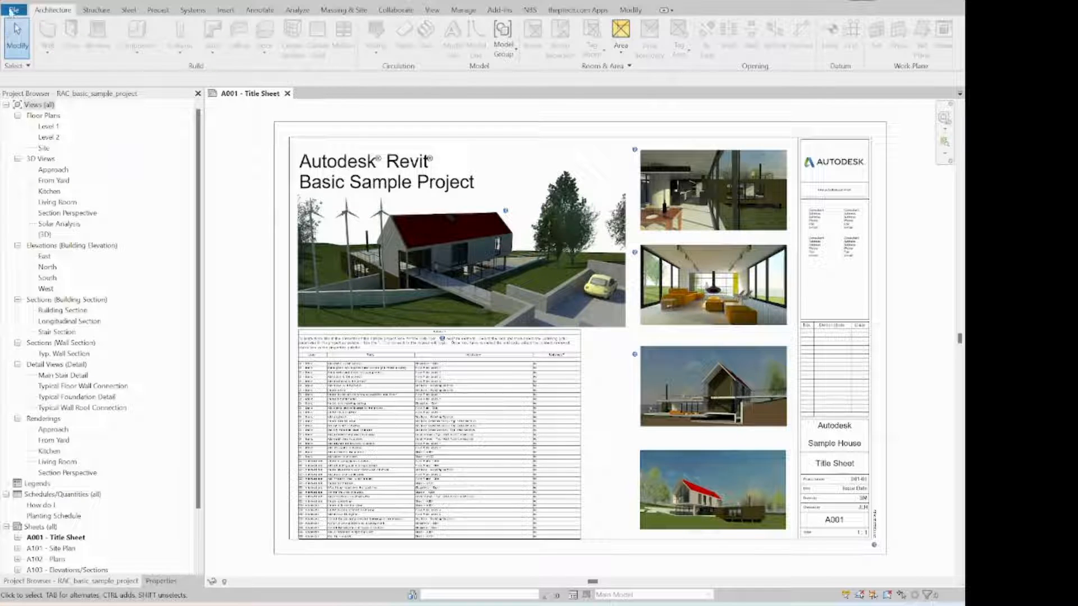
Start printing the A001 title sheet and choose PDF24 as the printer.
{"action": "left_click", "coordinate": [13, 10]}
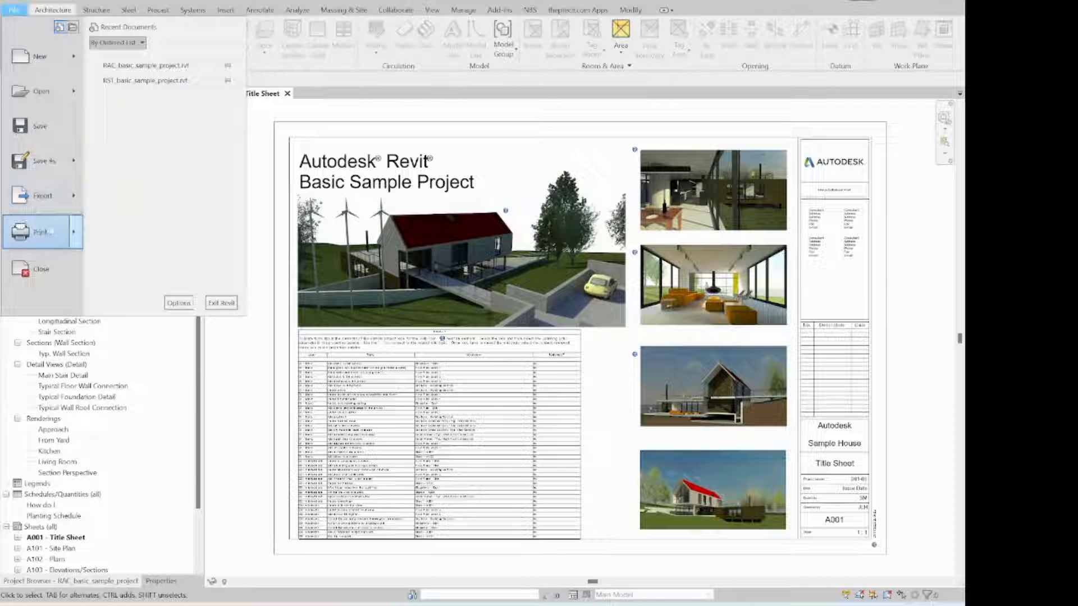
{"action": "left_click", "coordinate": [50, 232]}
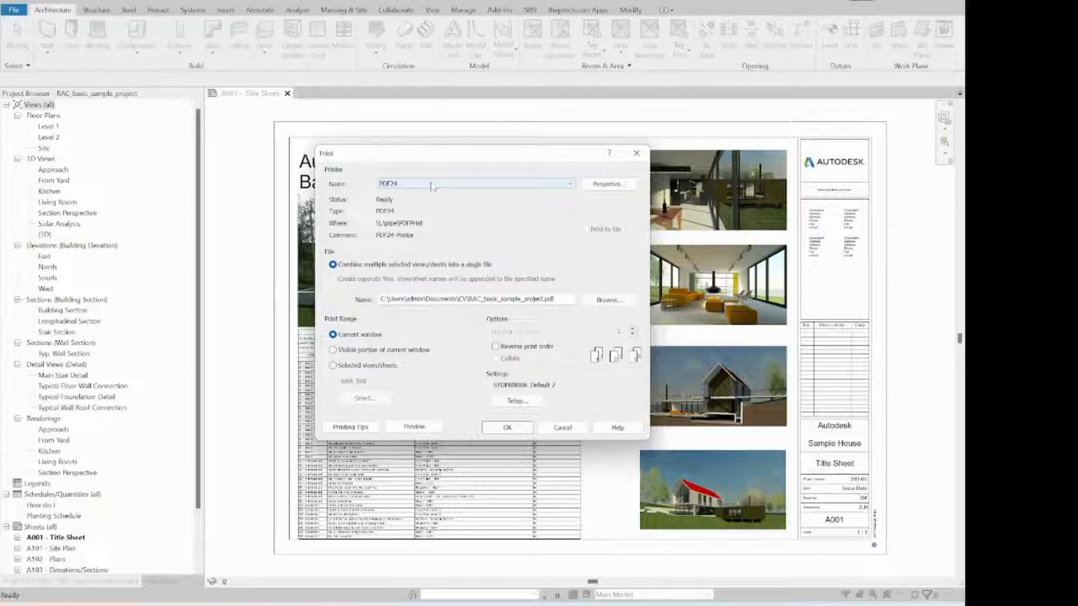
{"action": "left_click", "coordinate": [571, 185]}
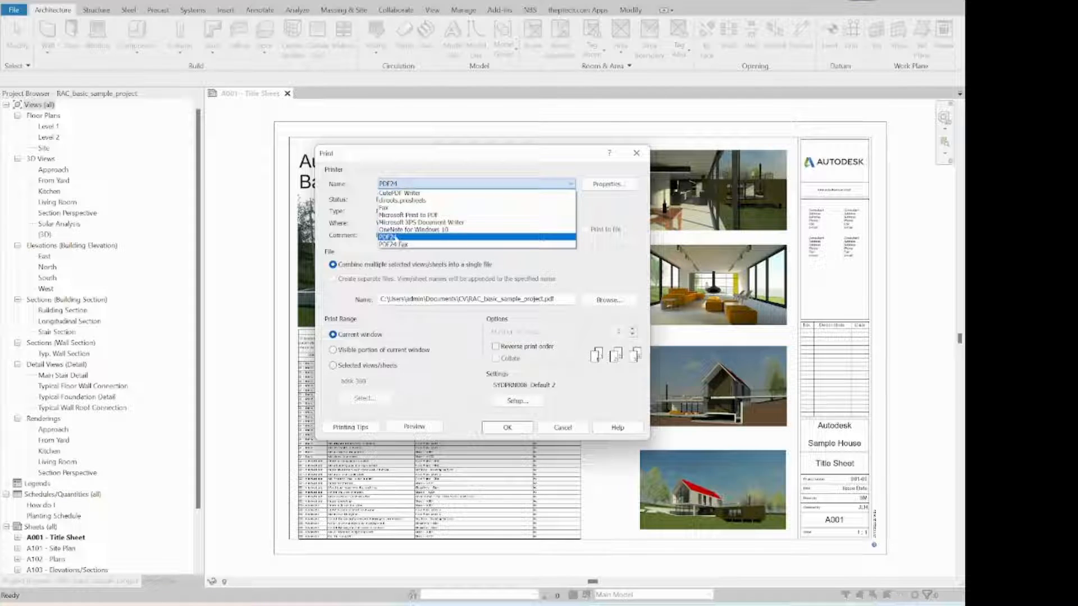
{"action": "left_click", "coordinate": [397, 238]}
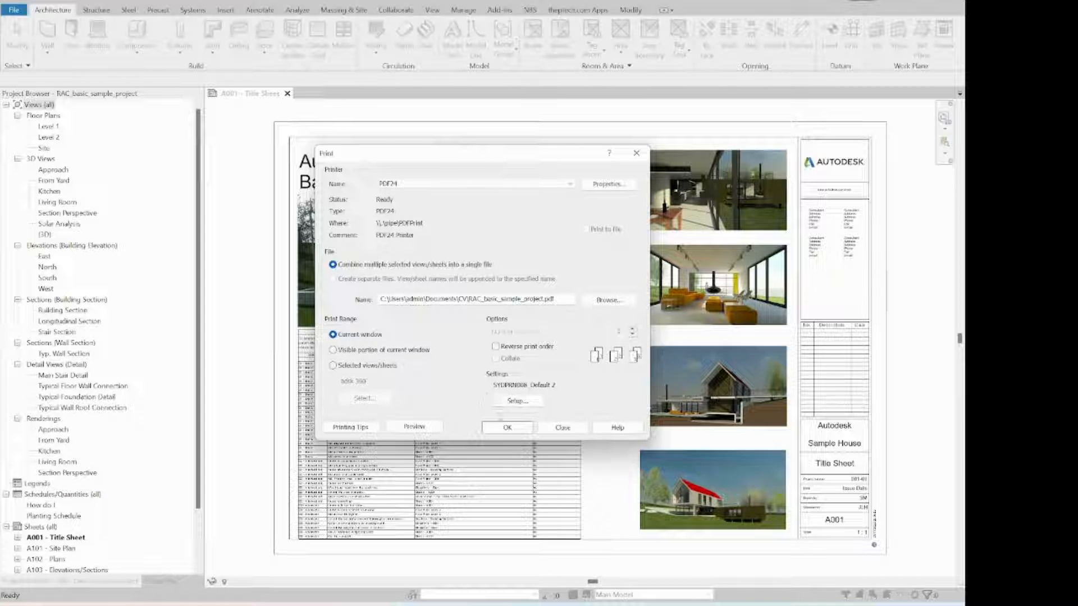
Open the print setup and set the paper size to A1.
{"action": "left_click", "coordinate": [507, 402]}
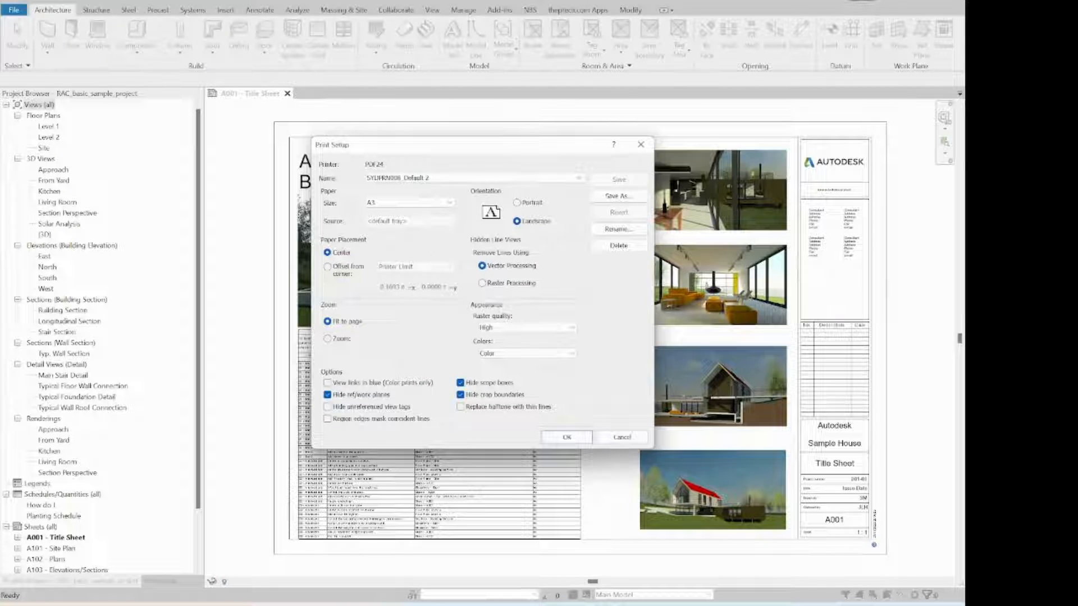
{"action": "left_click", "coordinate": [452, 205]}
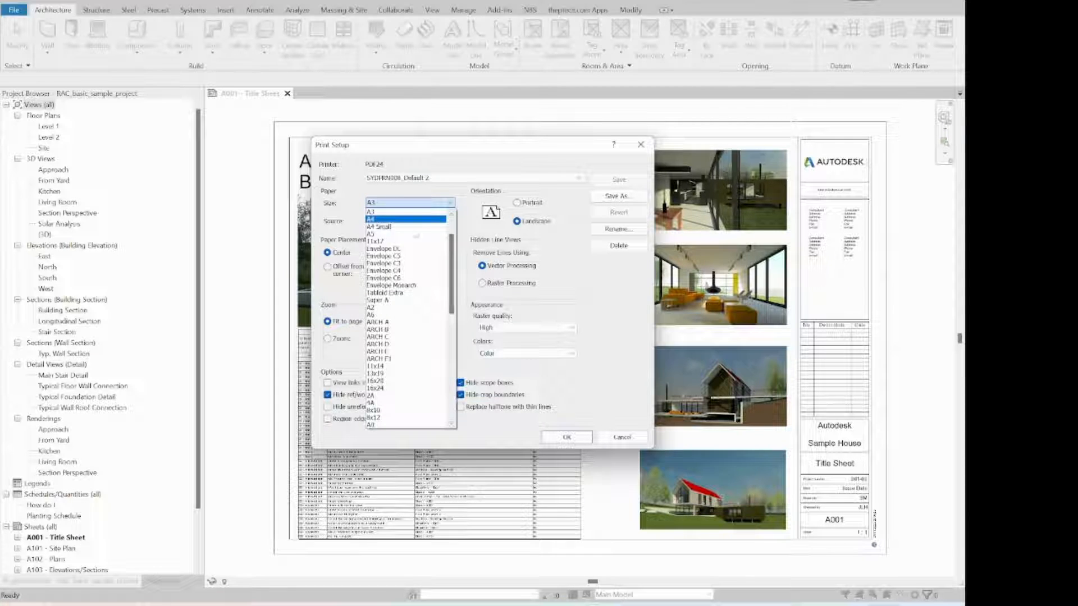
{"action": "left_click_drag", "start_coordinate": [451, 253], "coordinate": [447, 320]}
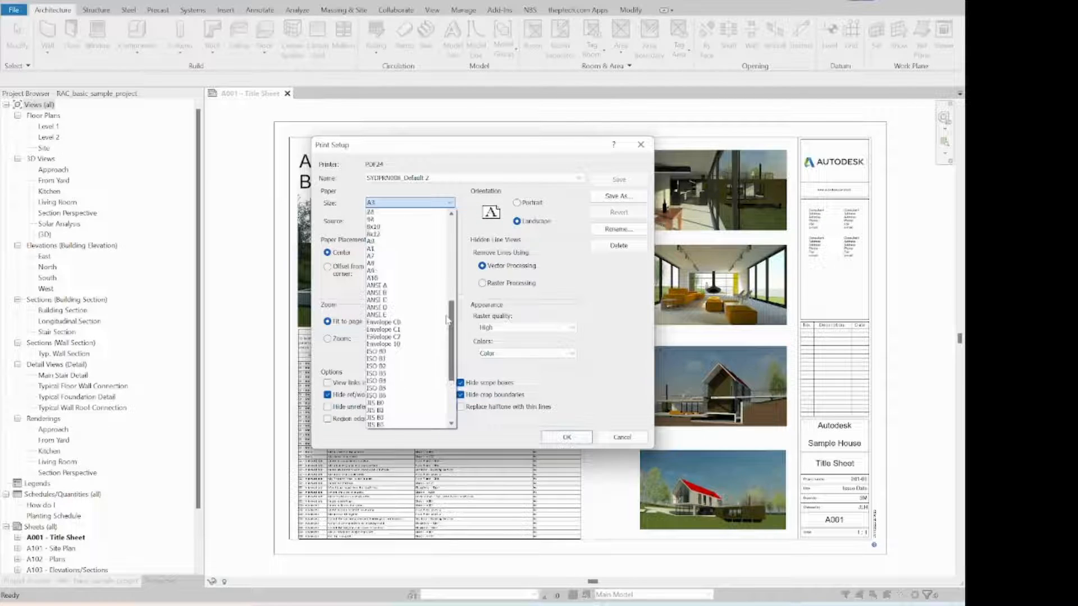
{"action": "left_click", "coordinate": [393, 249]}
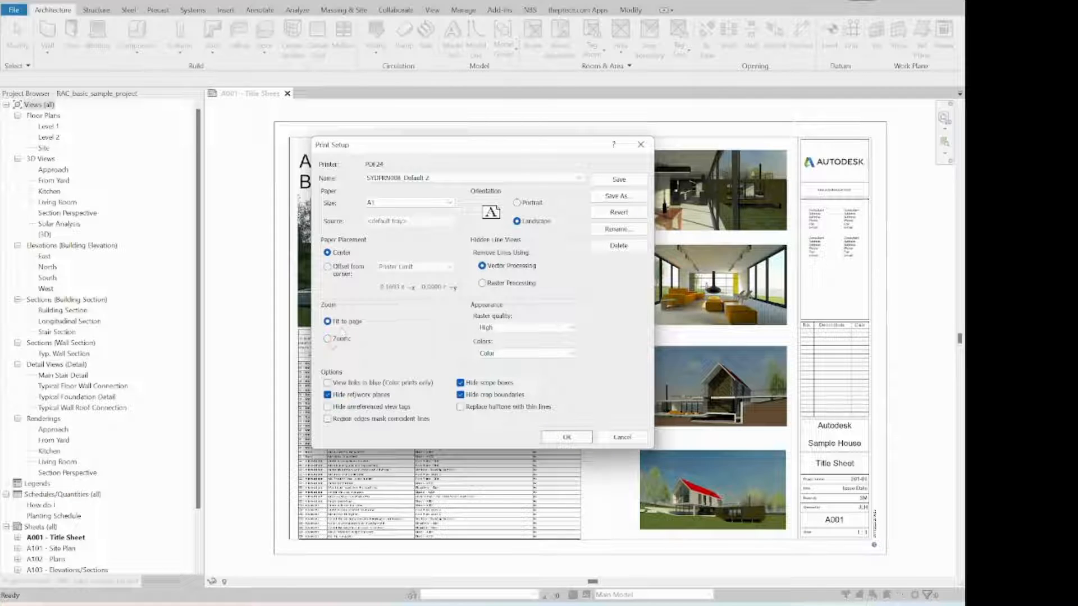
Set the print zoom to 100% of size and hide unreferenced view tags.
{"action": "left_click", "coordinate": [328, 339]}
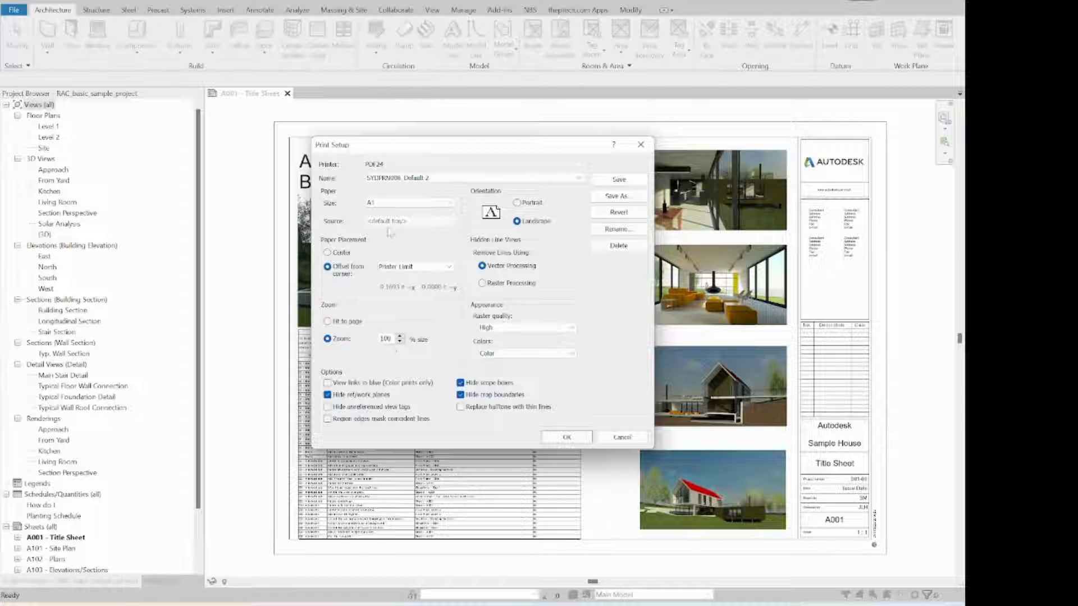
{"action": "left_click", "coordinate": [392, 203]}
{"action": "double_click", "coordinate": [385, 339]}
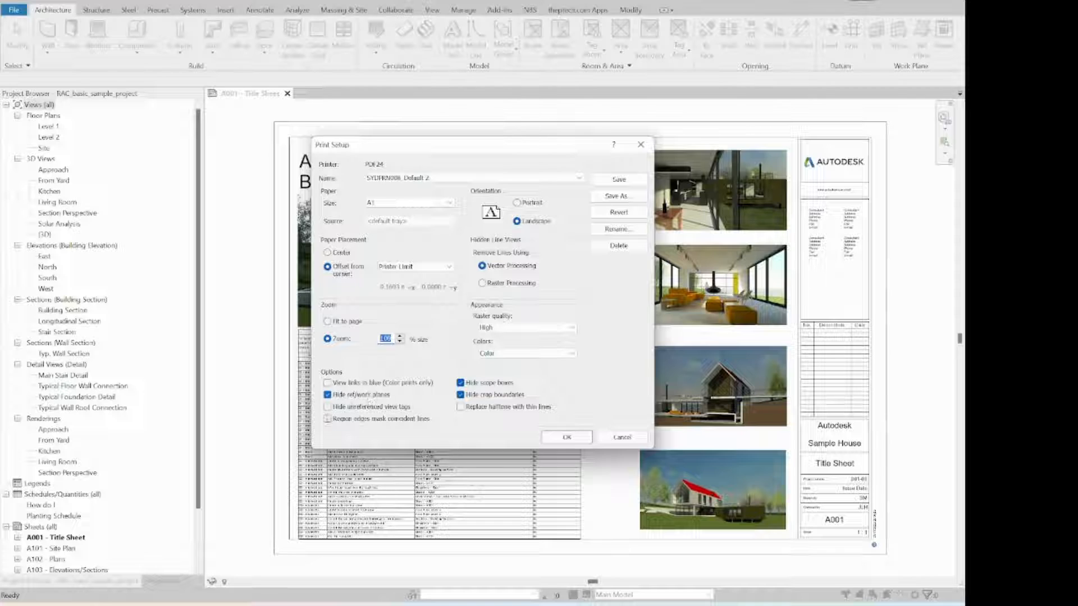
{"action": "left_click", "coordinate": [328, 406]}
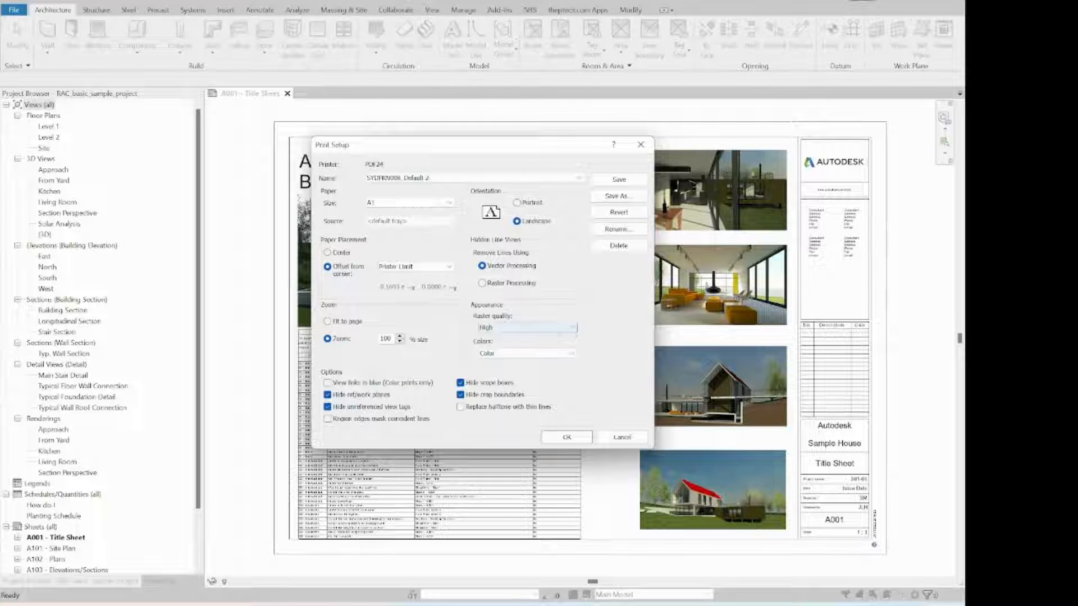
Choose High raster quality and Color output for the print appearance.
{"action": "left_click", "coordinate": [570, 327]}
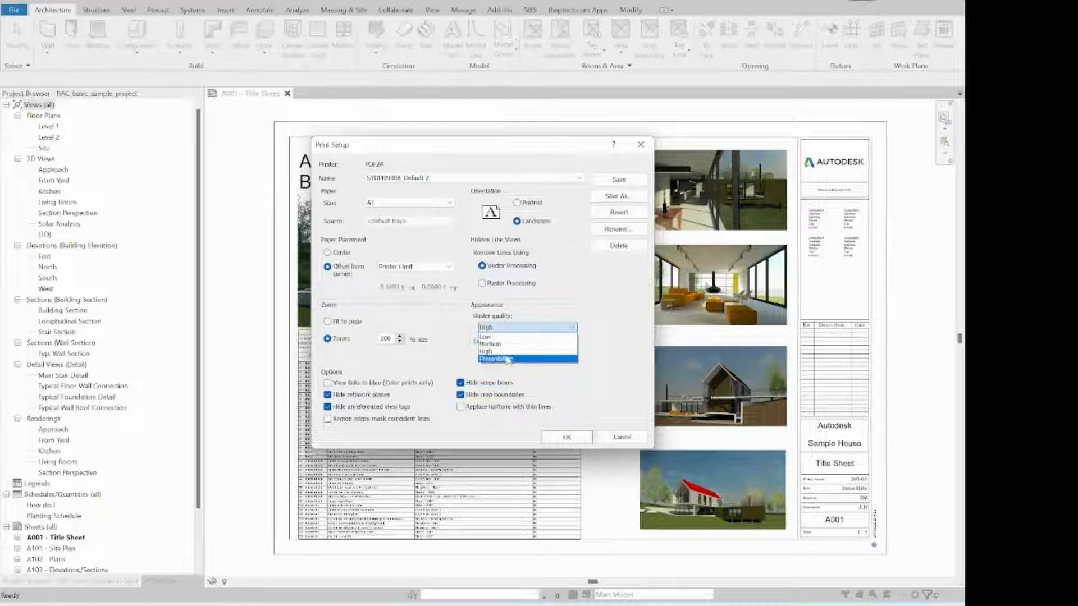
{"action": "left_click", "coordinate": [484, 351]}
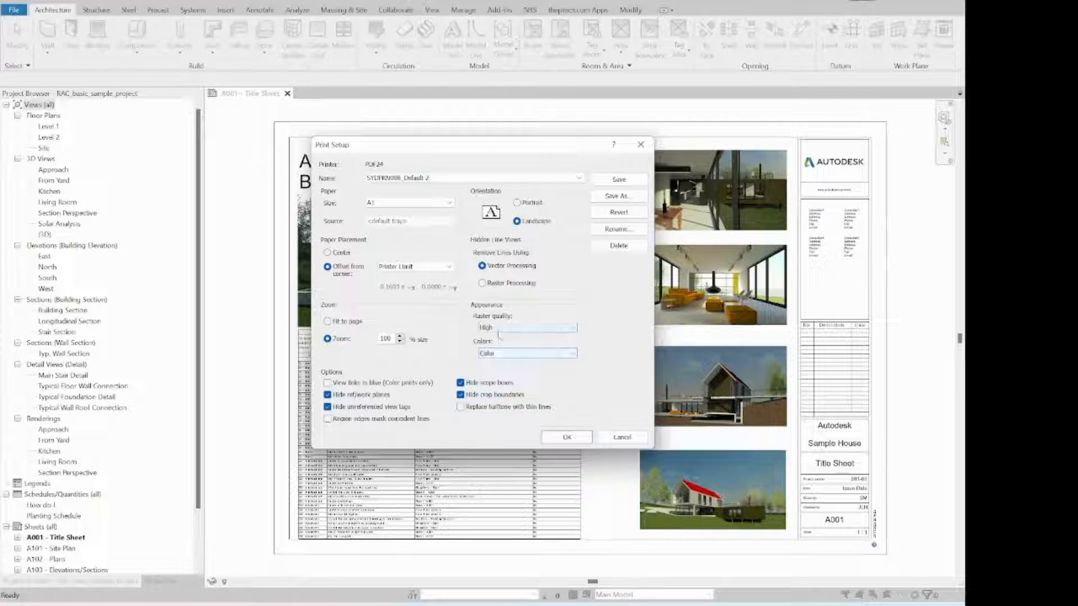
{"action": "left_click", "coordinate": [515, 353]}
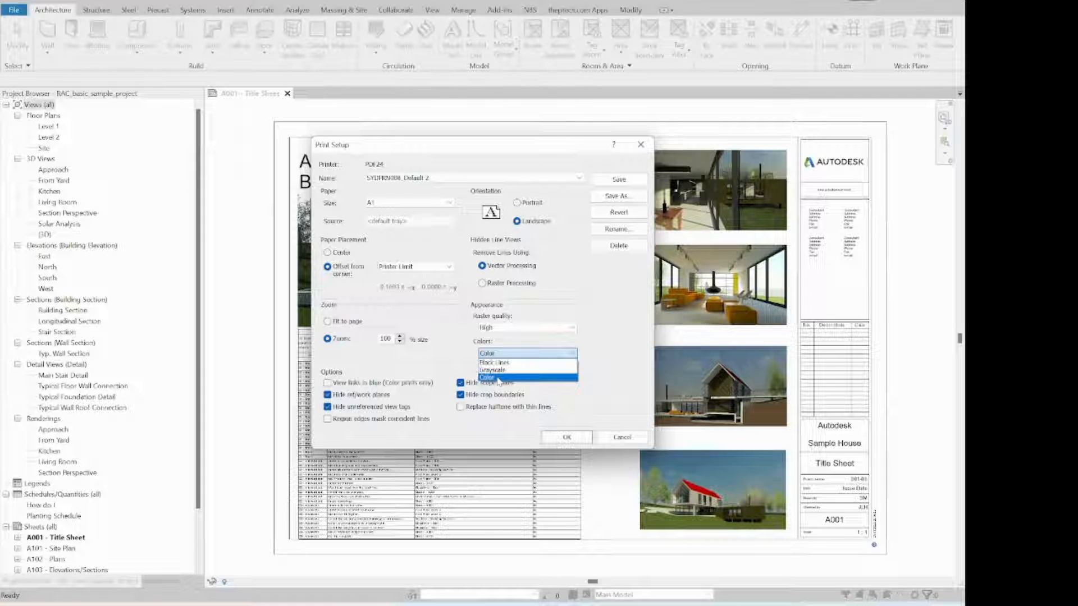
{"action": "left_click", "coordinate": [497, 377]}
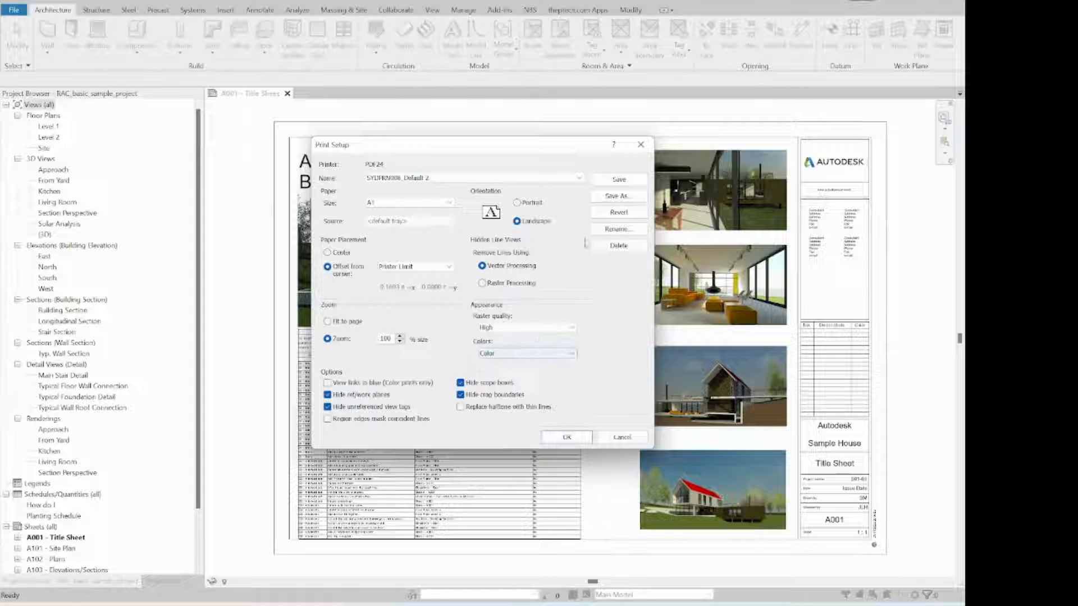
Save the print settings as a new setup named A1_PDF and apply it to the print job.
{"action": "left_click", "coordinate": [621, 196]}
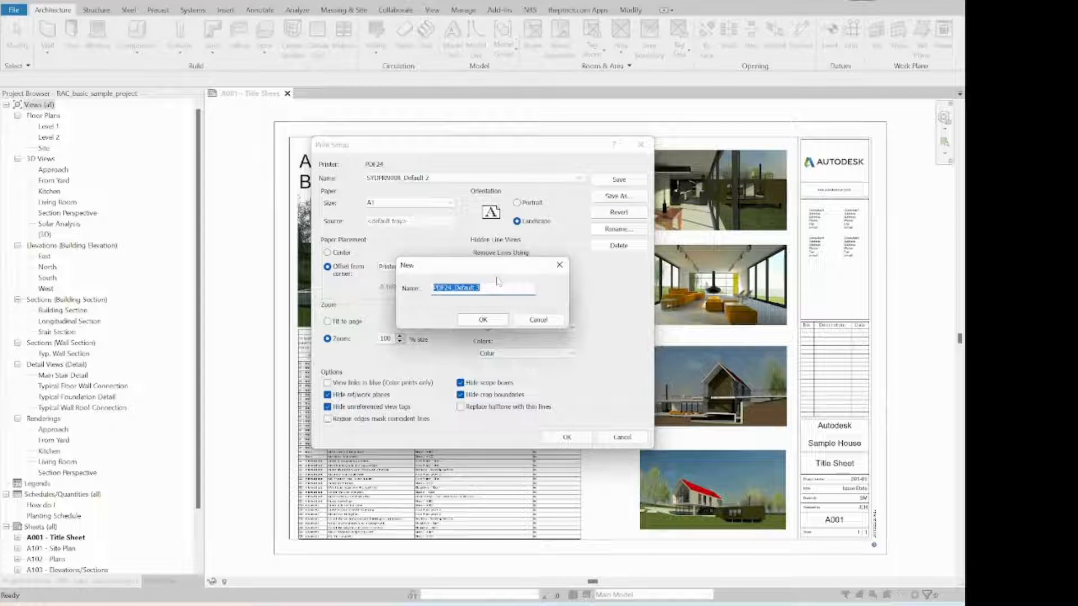
{"action": "type", "text": "A1"}
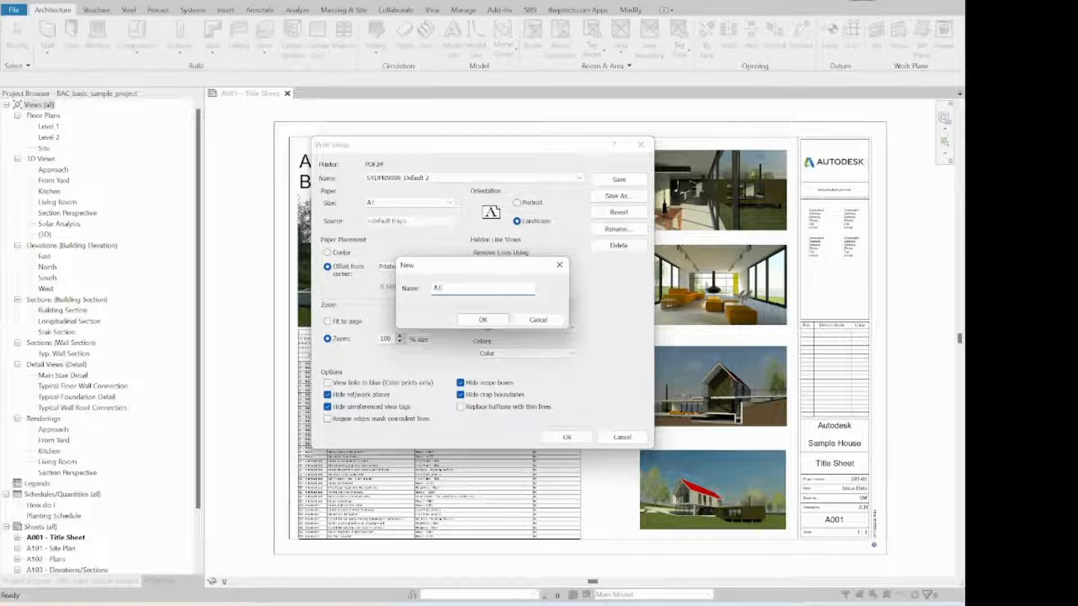
{"action": "type", "text": " - PDF"}
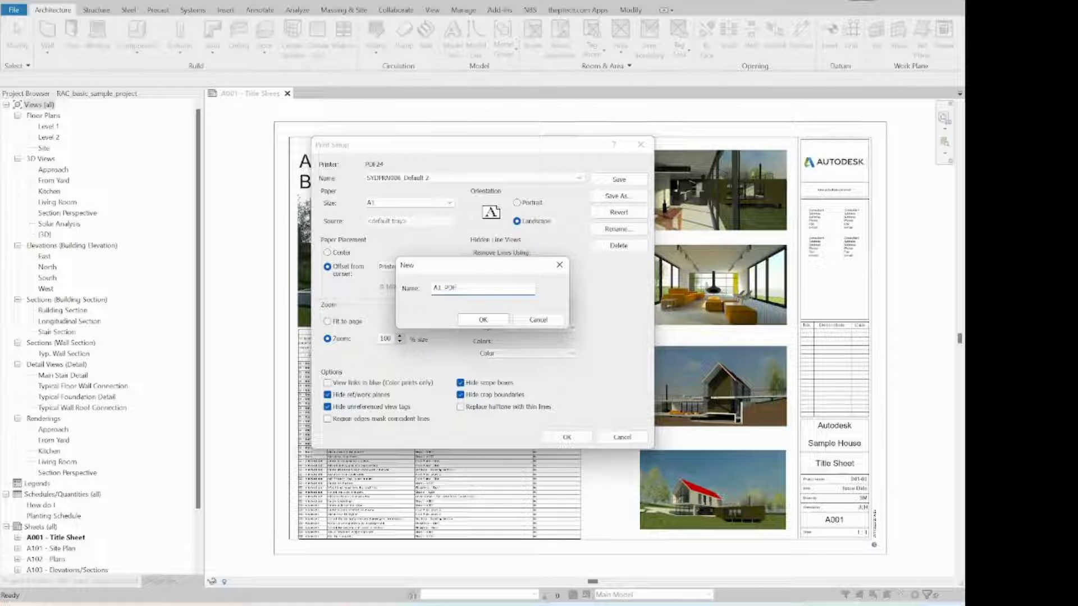
{"action": "left_click", "coordinate": [482, 320]}
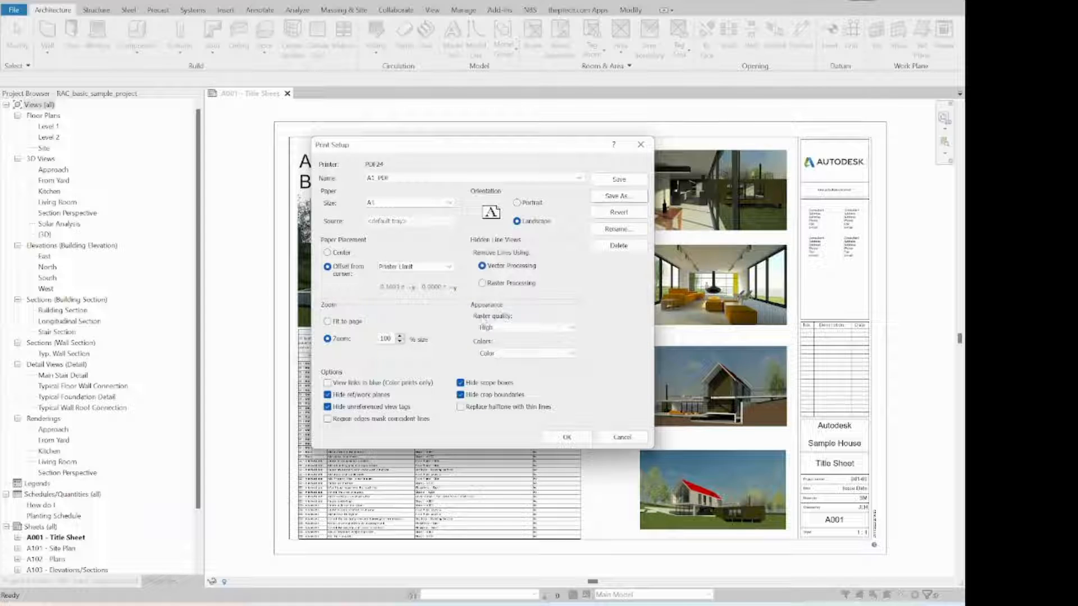
{"action": "left_click", "coordinate": [567, 437]}
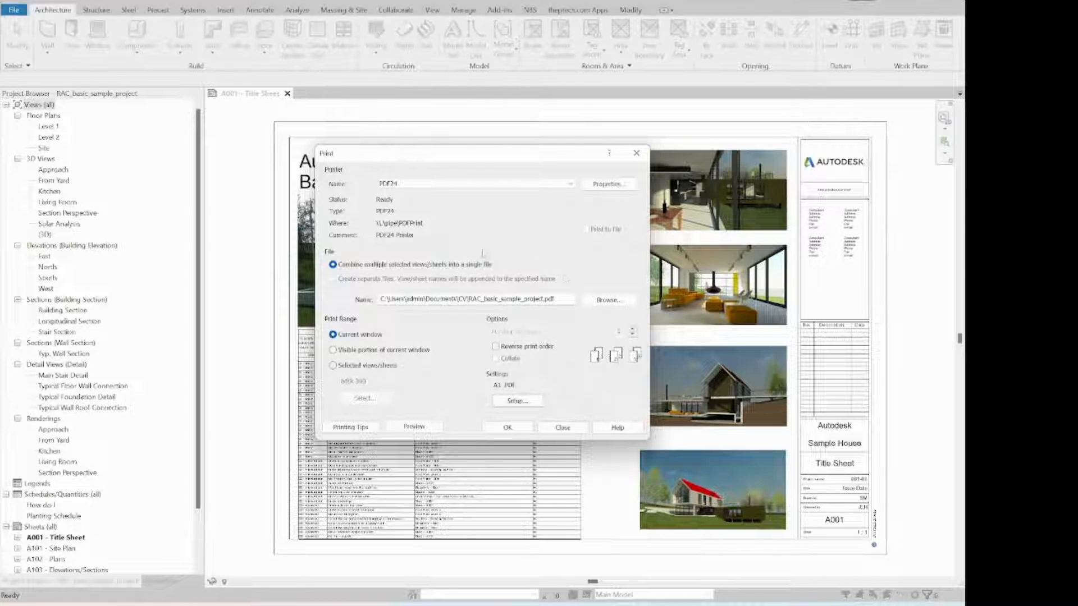
Preview the title sheet, and print it with RAC_basic_sample_project.pdf in the CV folder as the output file.
{"action": "left_click", "coordinate": [408, 426]}
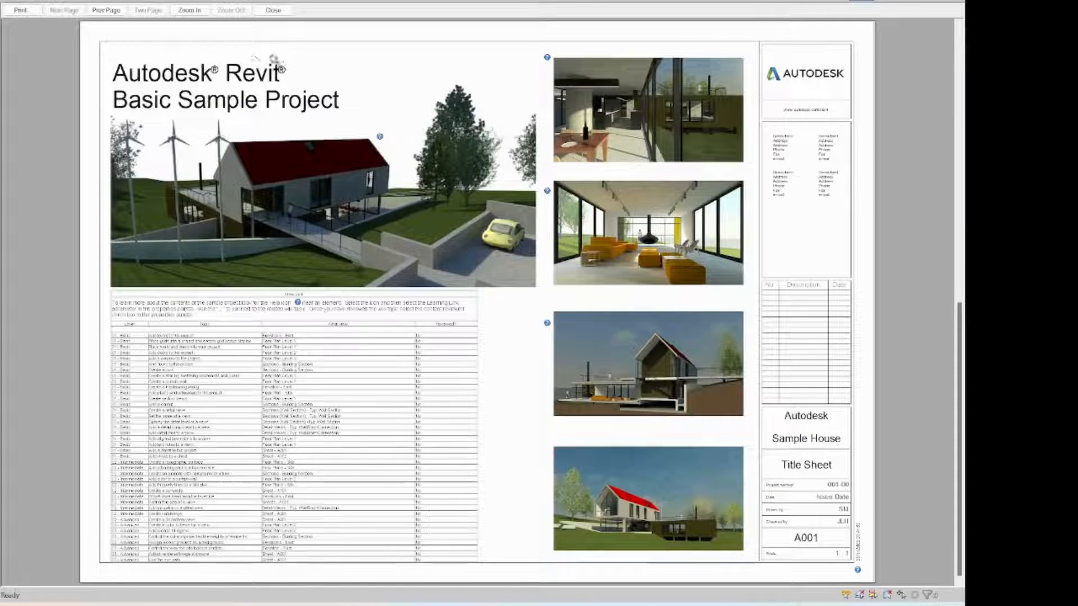
{"action": "left_click", "coordinate": [20, 10]}
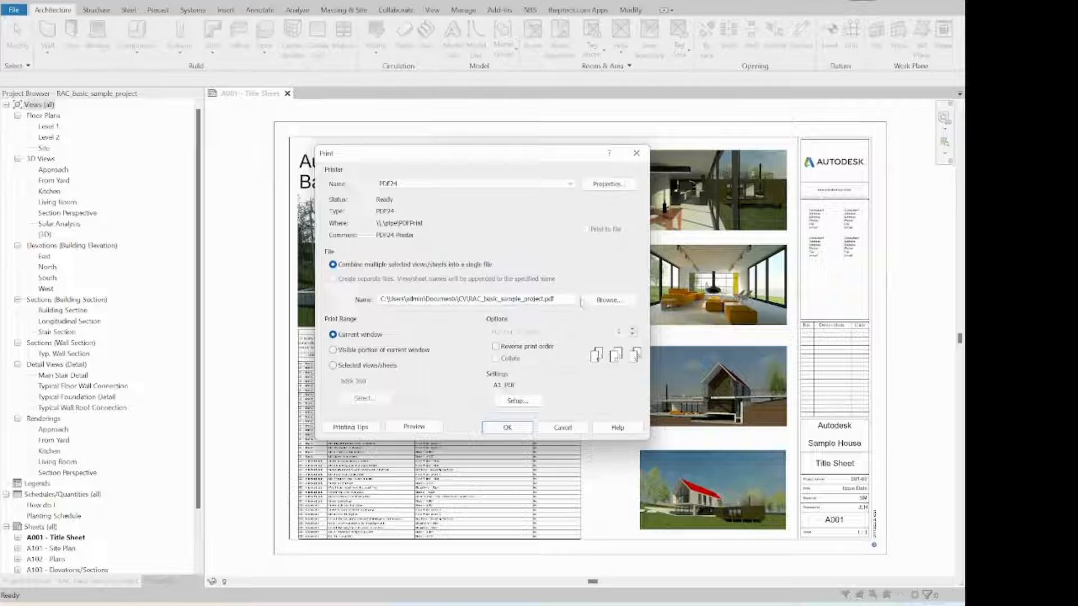
{"action": "left_click", "coordinate": [610, 302]}
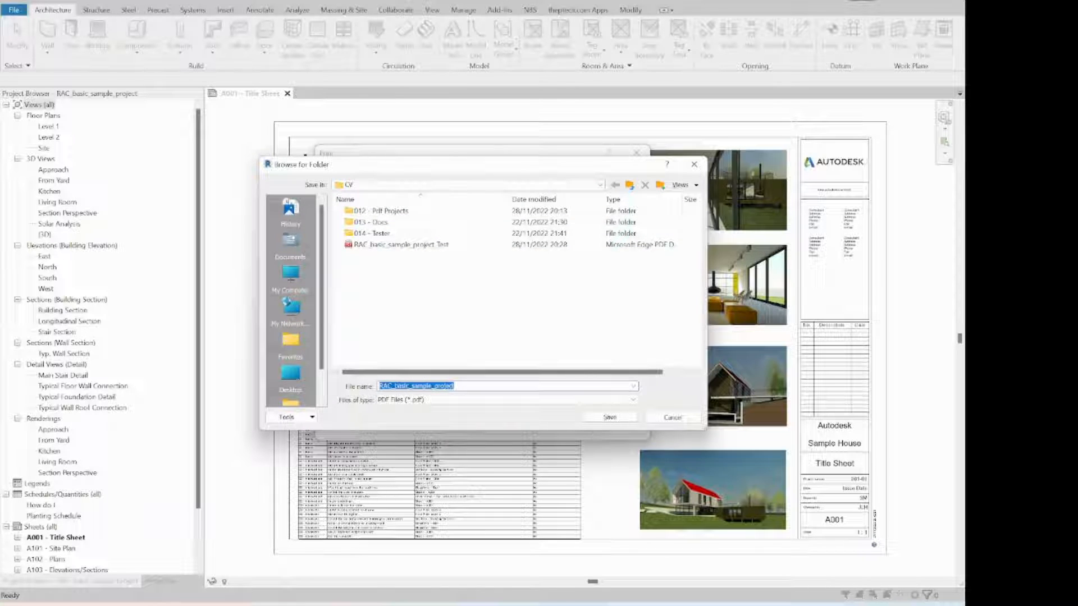
{"action": "left_click", "coordinate": [609, 417]}
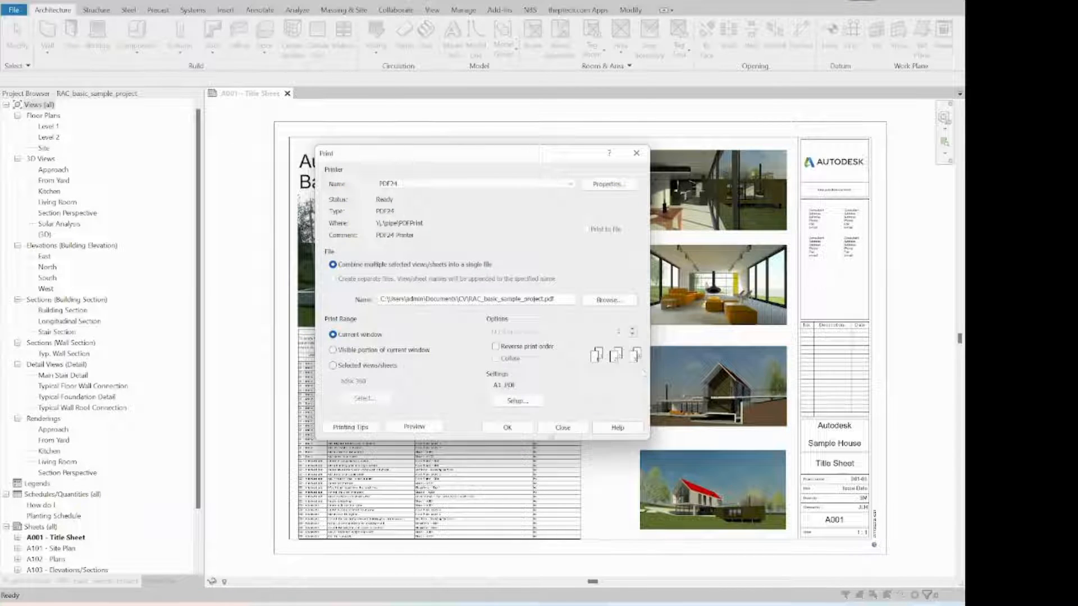
{"action": "left_click", "coordinate": [504, 429]}
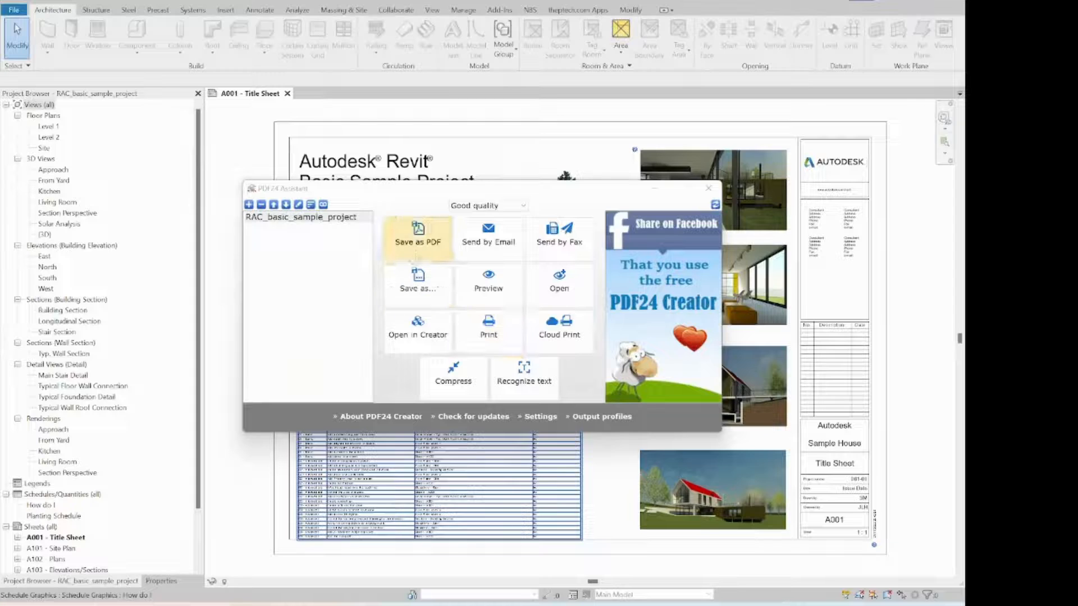
Save the print job as a PDF in the CV folder, replacing the existing RAC_basic_sample_project_Test file.
{"action": "left_click", "coordinate": [416, 257]}
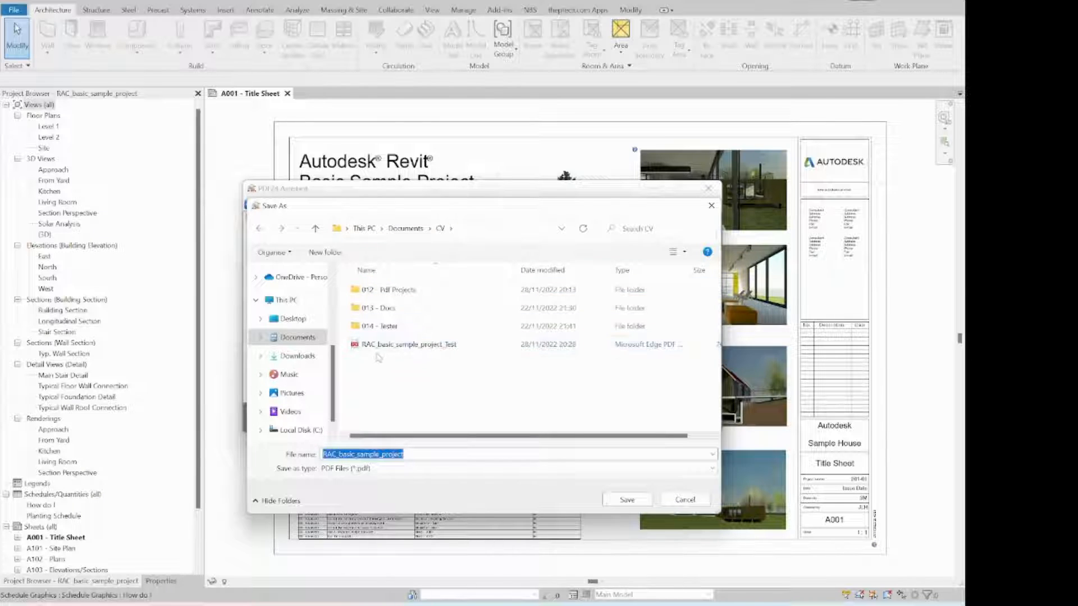
{"action": "left_click", "coordinate": [449, 349]}
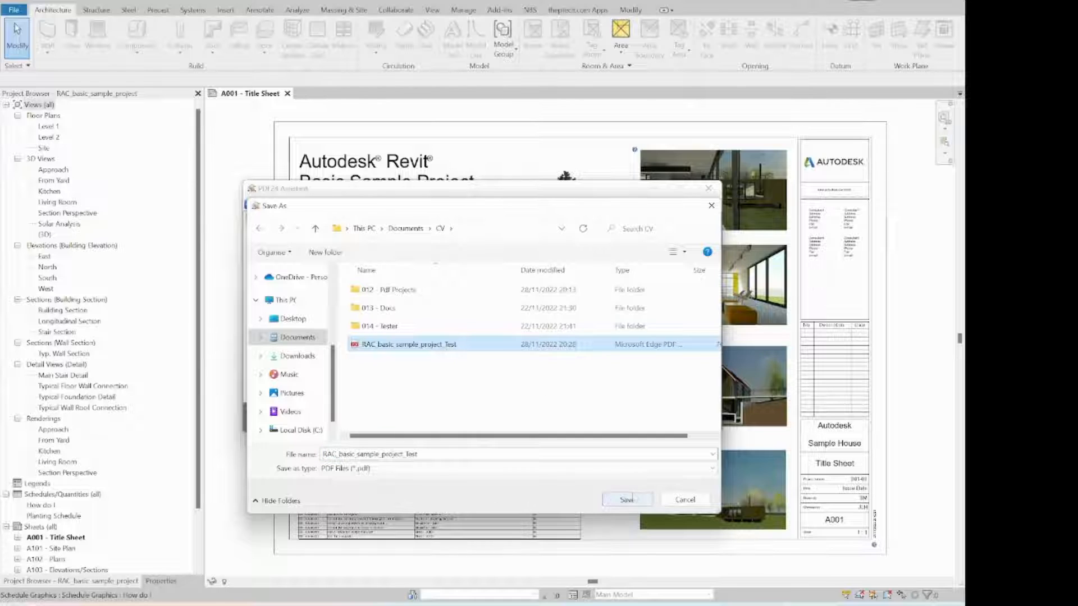
{"action": "left_click", "coordinate": [627, 499]}
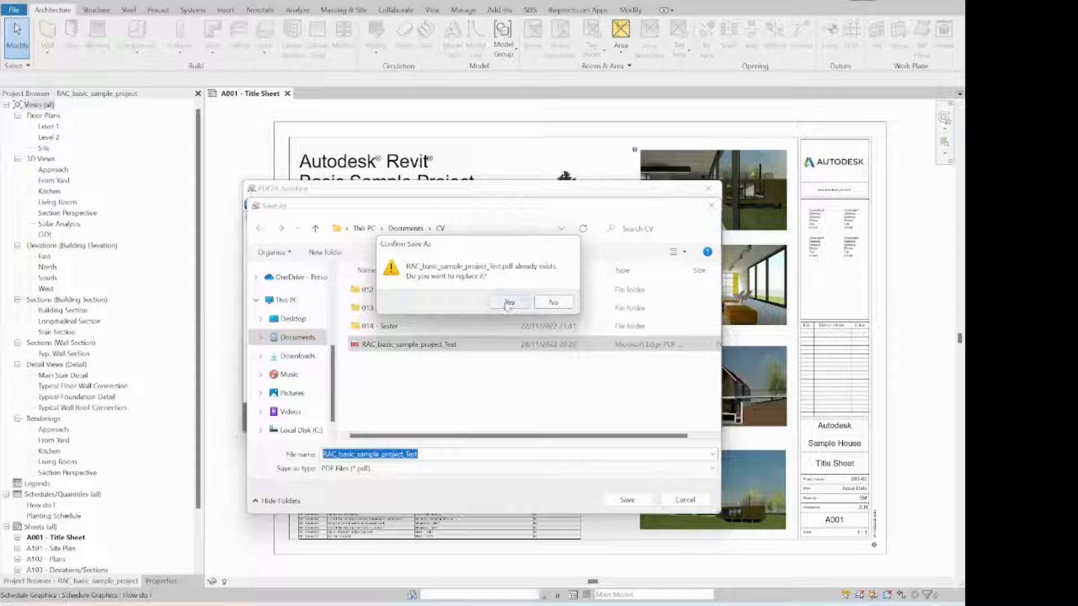
{"action": "left_click", "coordinate": [508, 305]}
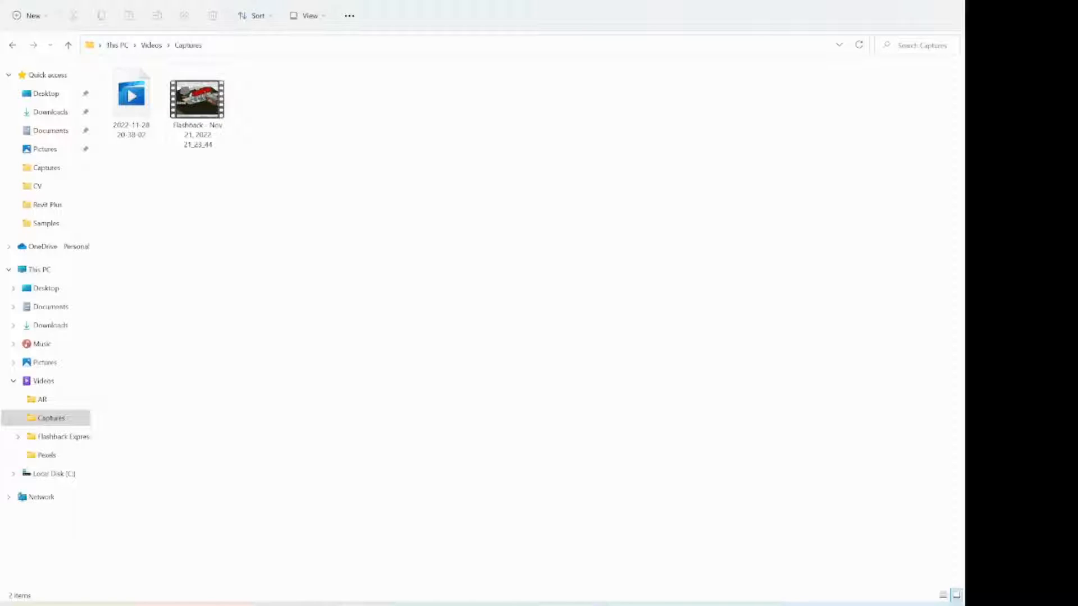
Switch to File Explorer, open RAC_basic_sample_project_Test from the CV folder, and examine the printed sheet.
{"action": "left_click", "coordinate": [37, 186]}
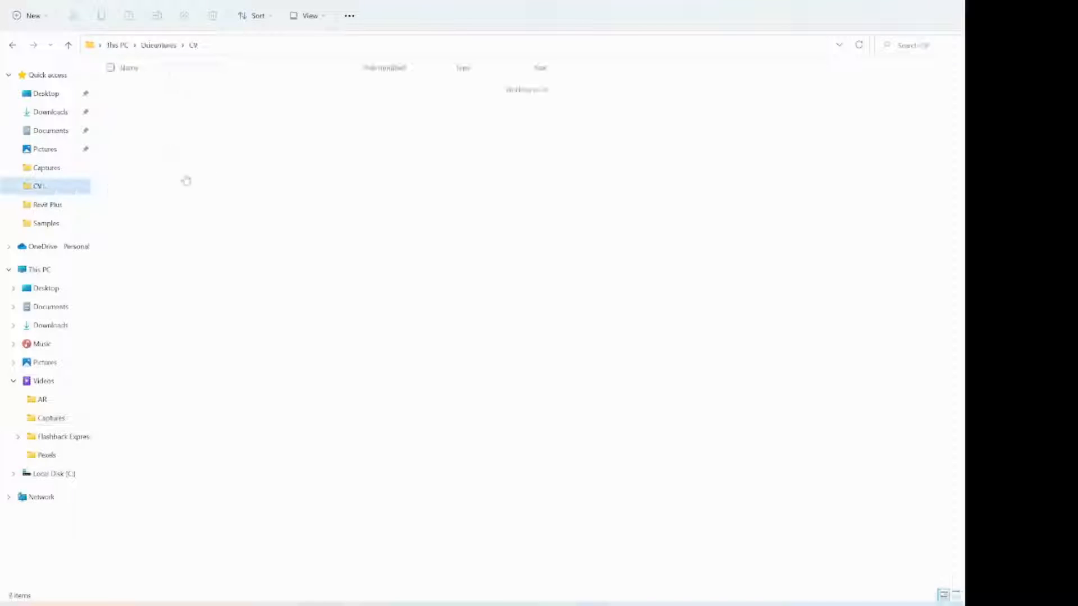
{"action": "left_click", "coordinate": [143, 148]}
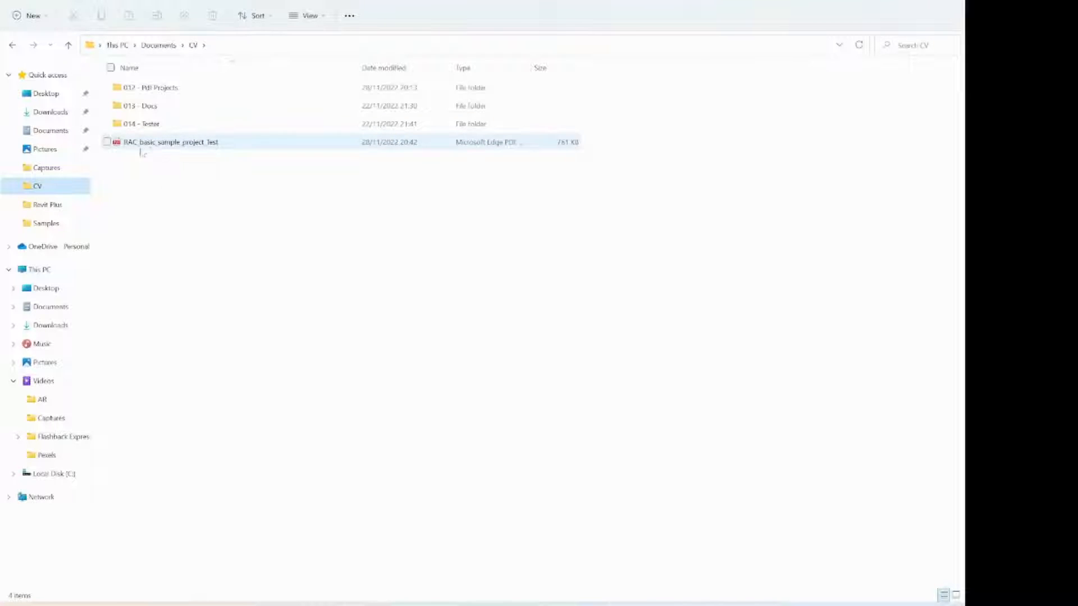
{"action": "double_click", "coordinate": [164, 145]}
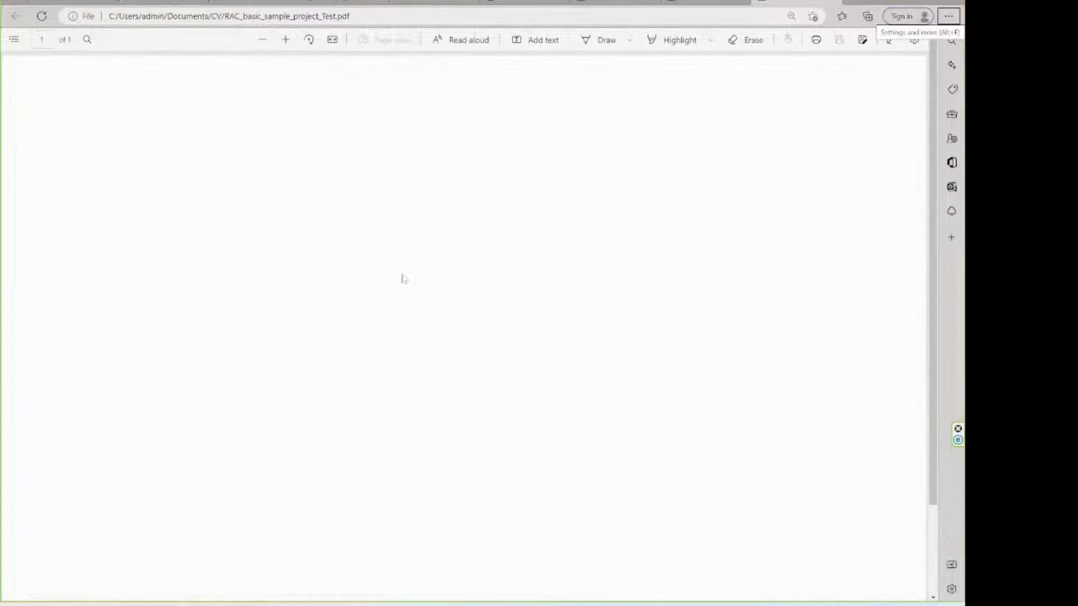
{"action": "scroll", "coordinate": [398, 255], "scroll_direction": "down", "scroll_amount": 2}
{"action": "scroll", "coordinate": [413, 297], "scroll_direction": "up", "scroll_amount": 2}
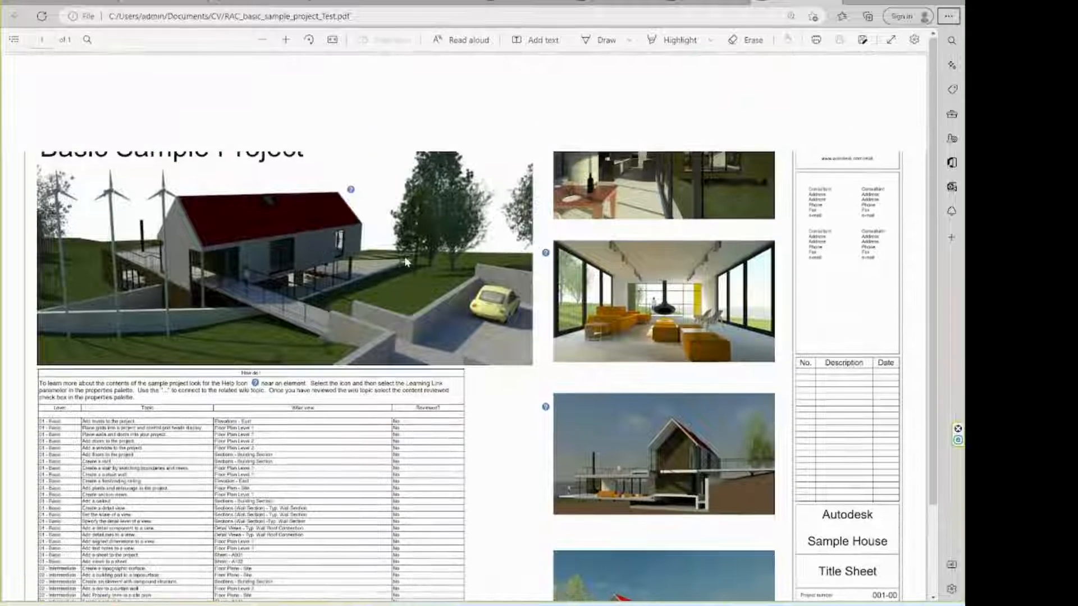